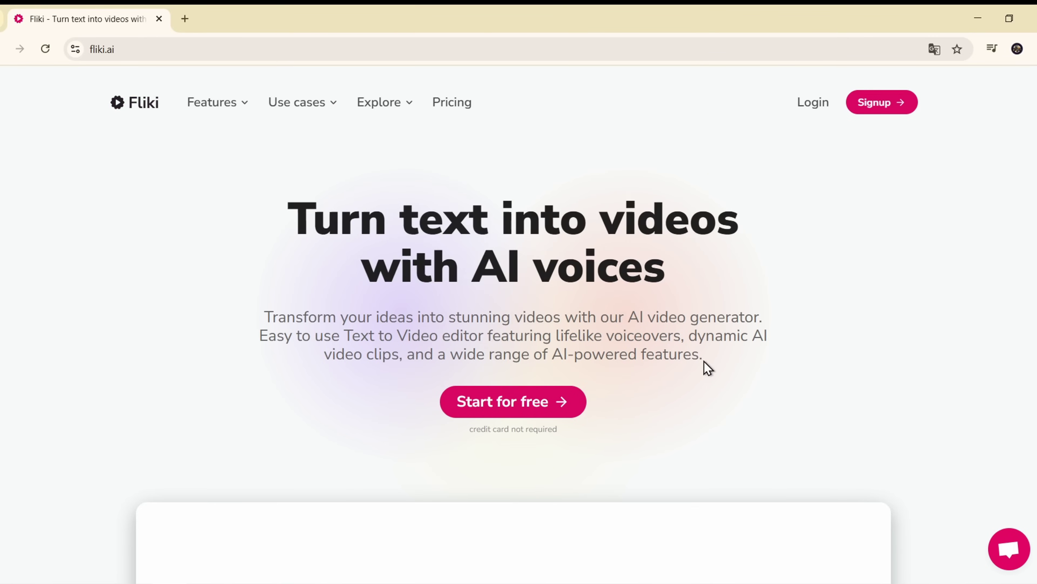
# Start a free Fliki signup, screenshot the login options, and continue with Google.
pyautogui.click(533, 419)
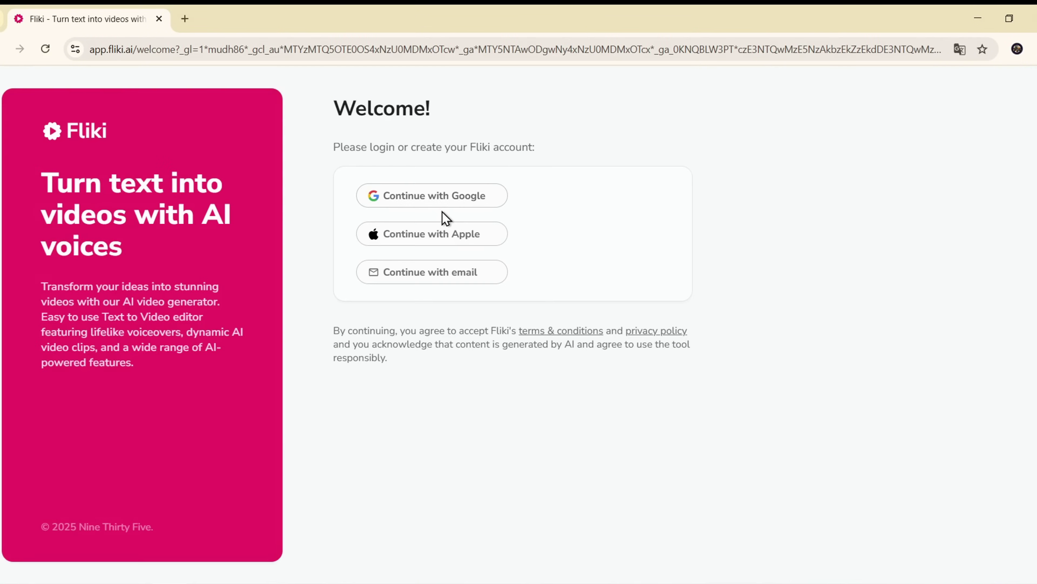
pyautogui.press('super+shift+s')
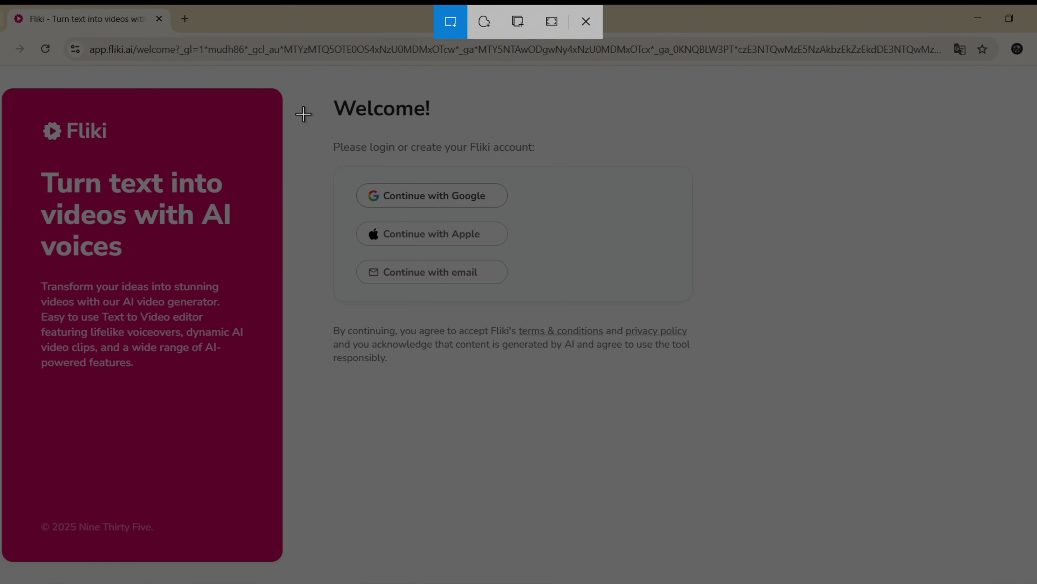
pyautogui.moveTo(297, 150); pyautogui.dragTo(716, 319)
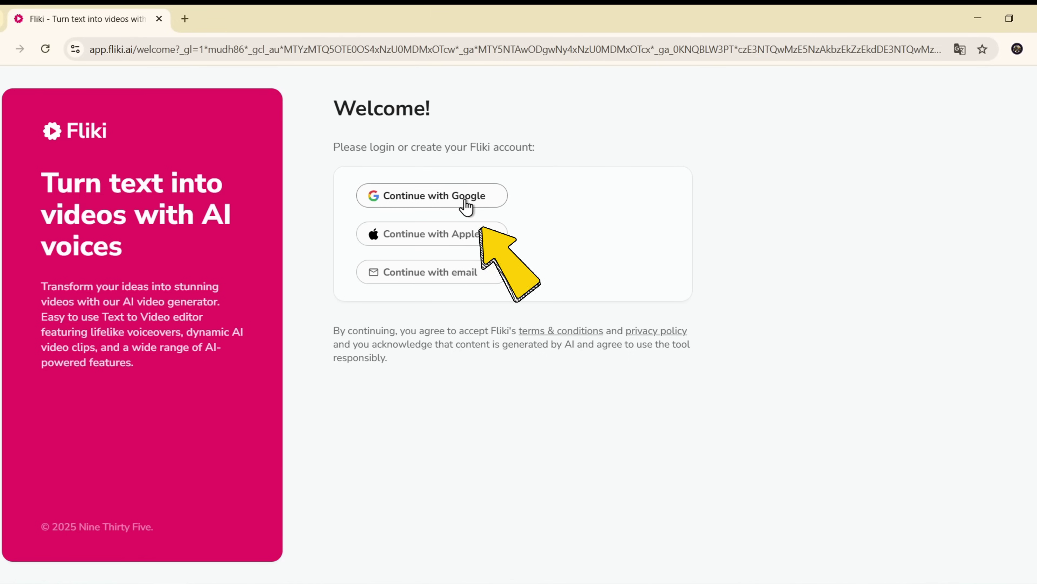
pyautogui.click(463, 204)
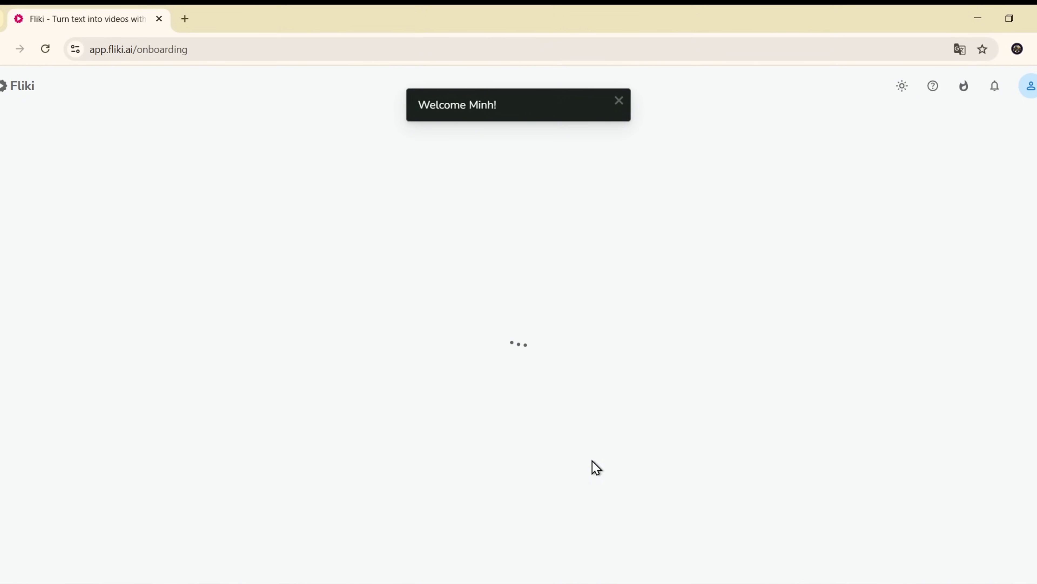
# Dismiss the welcome toast and answer onboarding with Marketing and YouTube/Instagram Videos.
pyautogui.click(616, 101)
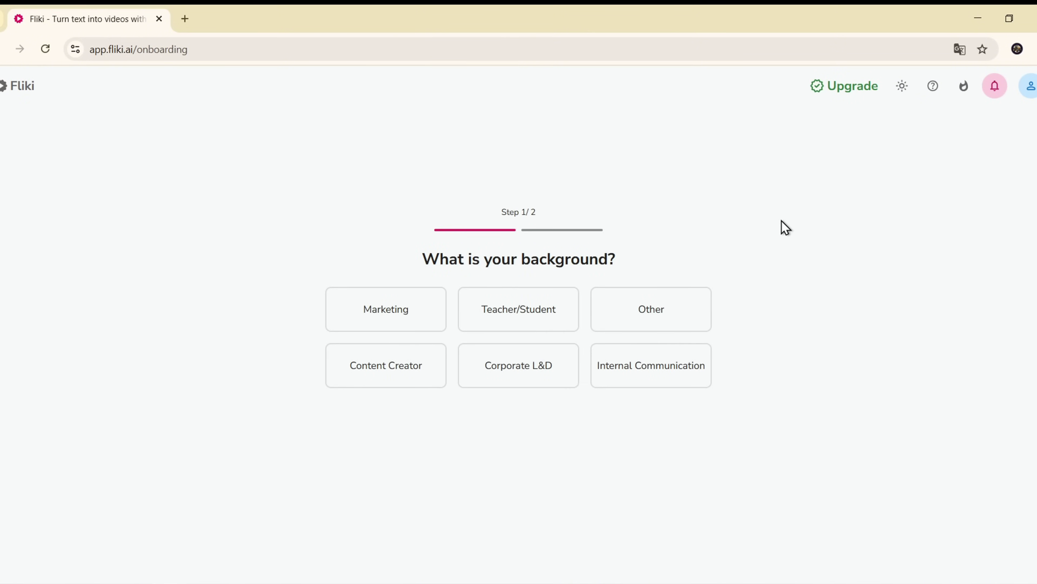
pyautogui.click(392, 326)
pyautogui.click(679, 298)
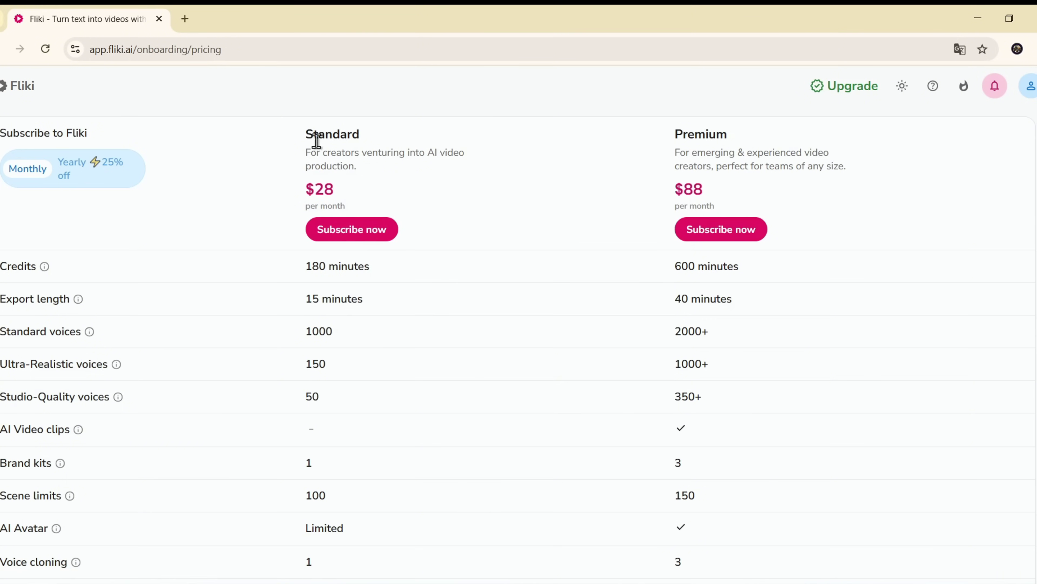
# Review the Premium plan in the pricing table and screenshot the free-plan option.
pyautogui.doubleClick(701, 134)
pyautogui.scroll(-6, 883, 344)
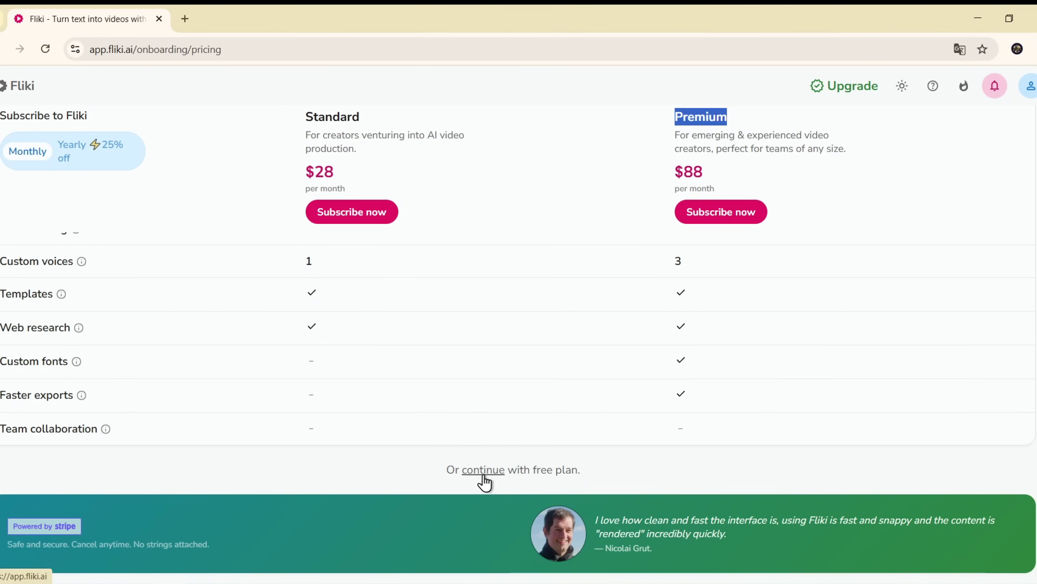
pyautogui.press('super+shift+s')
pyautogui.moveTo(431, 440); pyautogui.dragTo(600, 495)
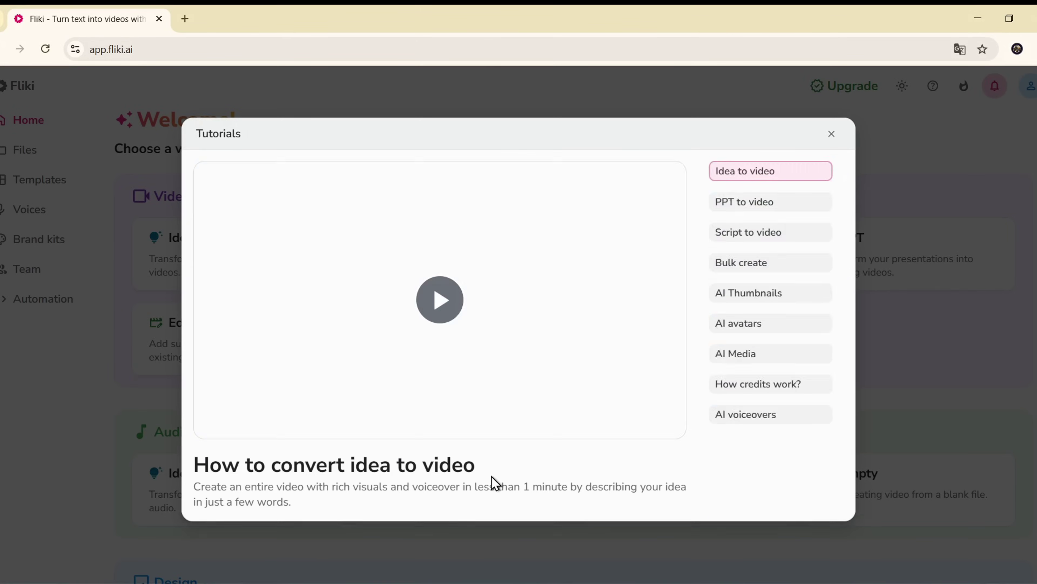
# Close the Tutorials popup and browse the Files and Templates pages.
pyautogui.click(832, 134)
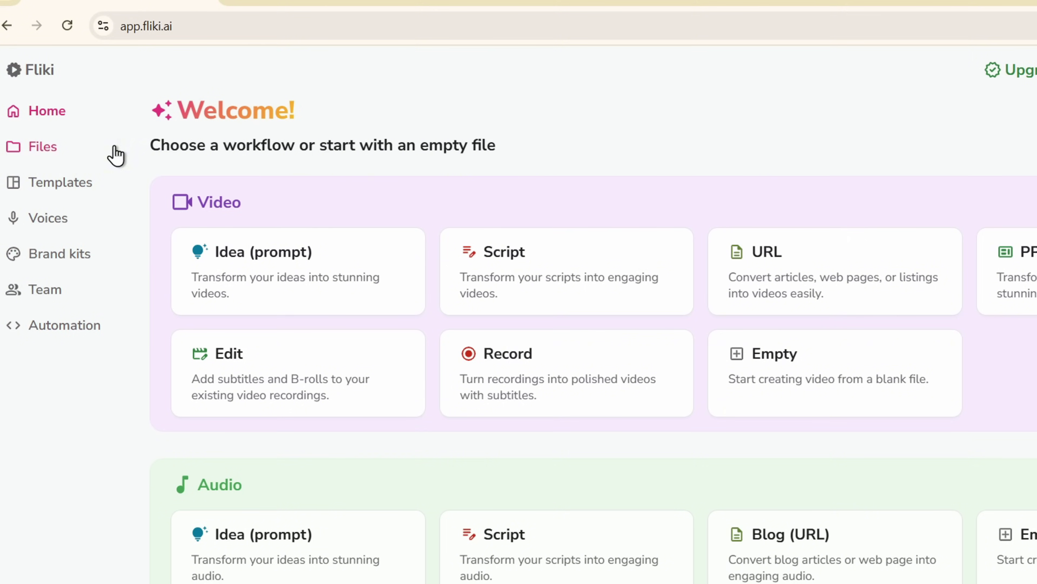
pyautogui.click(40, 148)
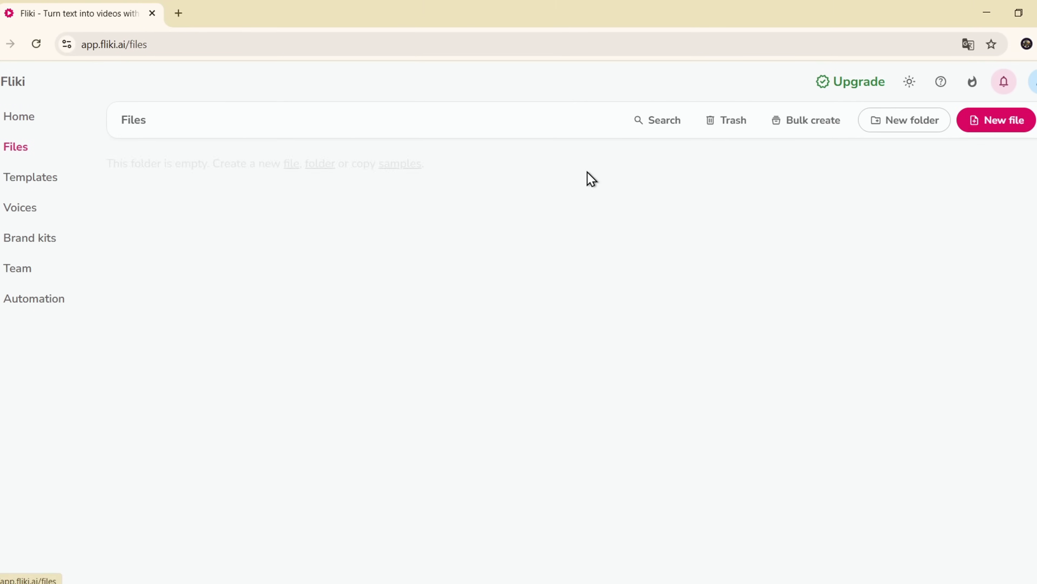
pyautogui.click(55, 183)
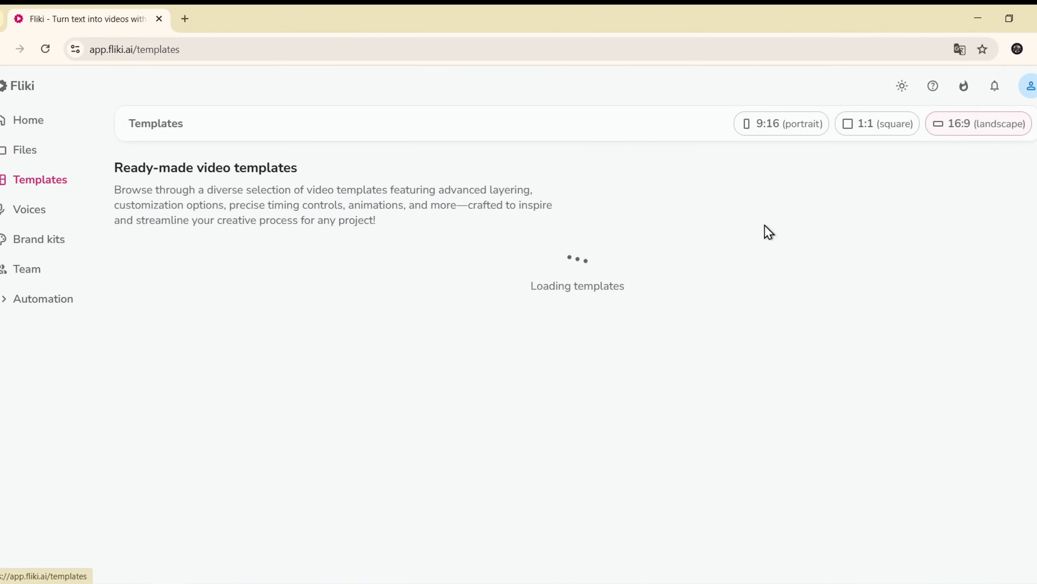
pyautogui.scroll(-10, 690, 290)
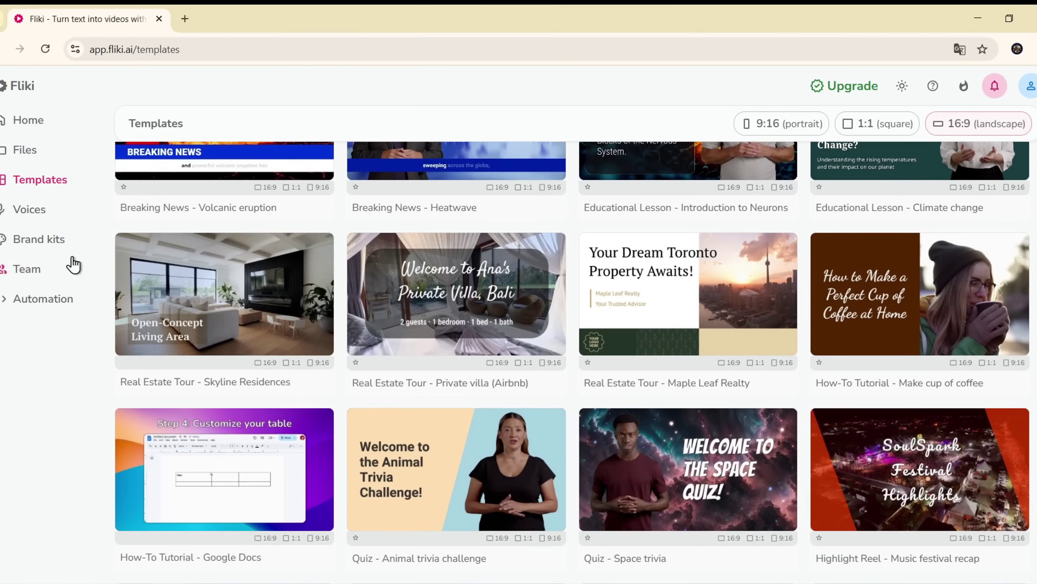
# Visit the voice cloning page, then return to Templates and scroll the template grid.
pyautogui.click(35, 215)
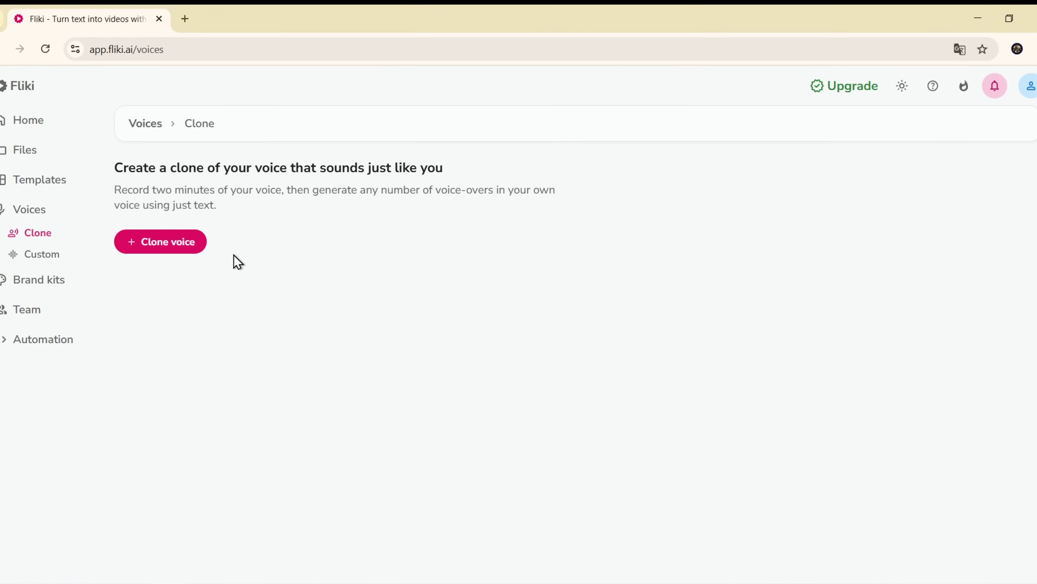
pyautogui.click(44, 184)
pyautogui.scroll(-7, 764, 346)
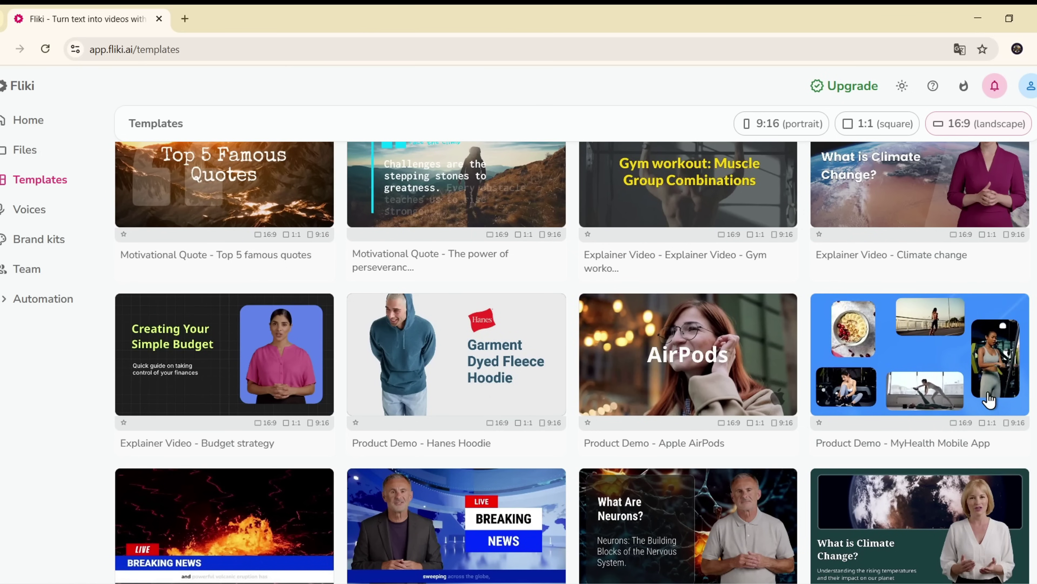
pyautogui.scroll(6, 563, 216)
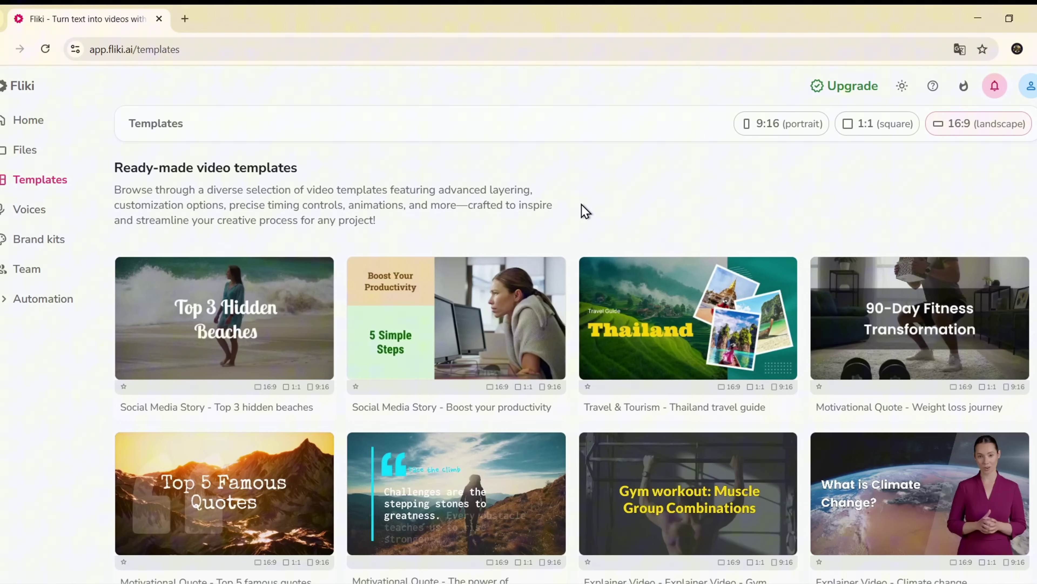
# Start an Idea-to-video project and paste the prompt about making money with AI.
pyautogui.click(43, 126)
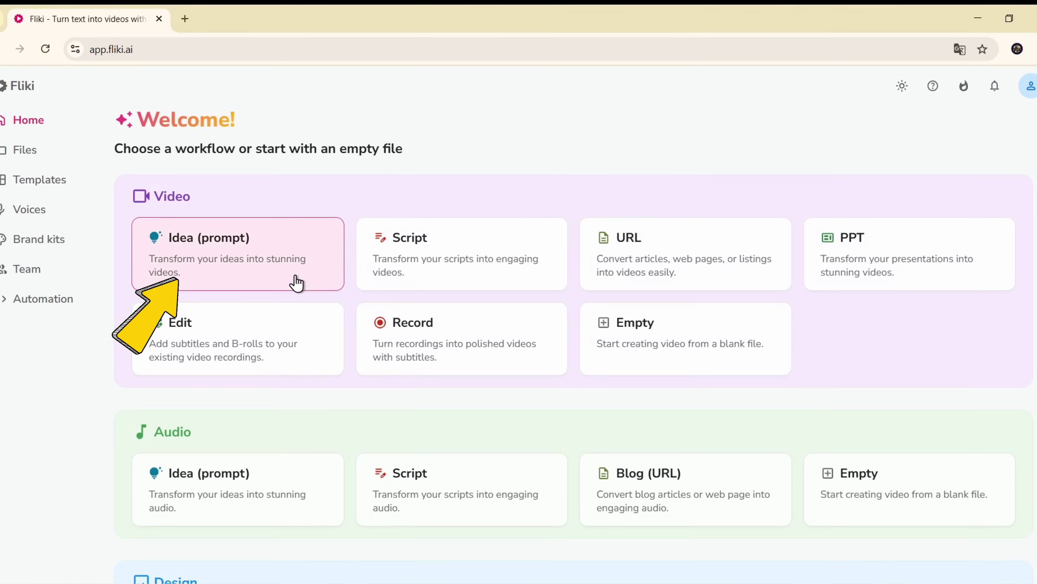
pyautogui.click(250, 288)
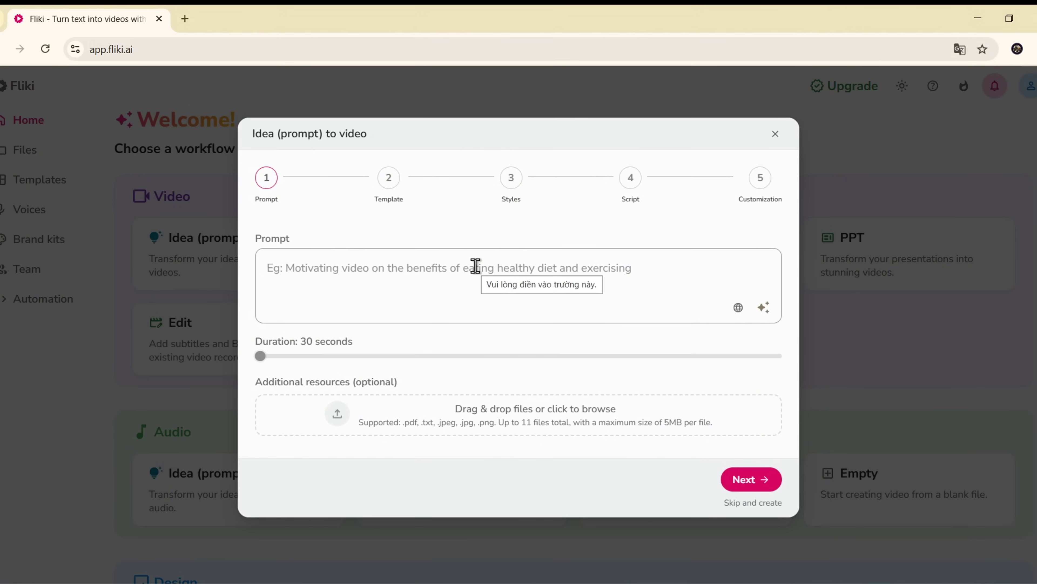
pyautogui.click(492, 252)
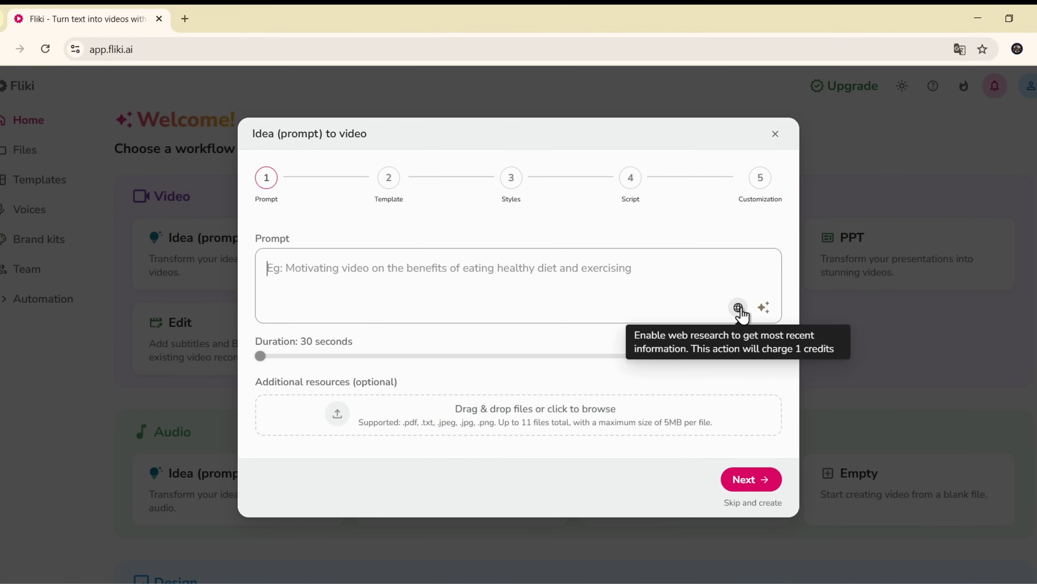
pyautogui.click(596, 276)
pyautogui.write('5 practical ways anyone can start making money with AI in 2025 — no experience needed')
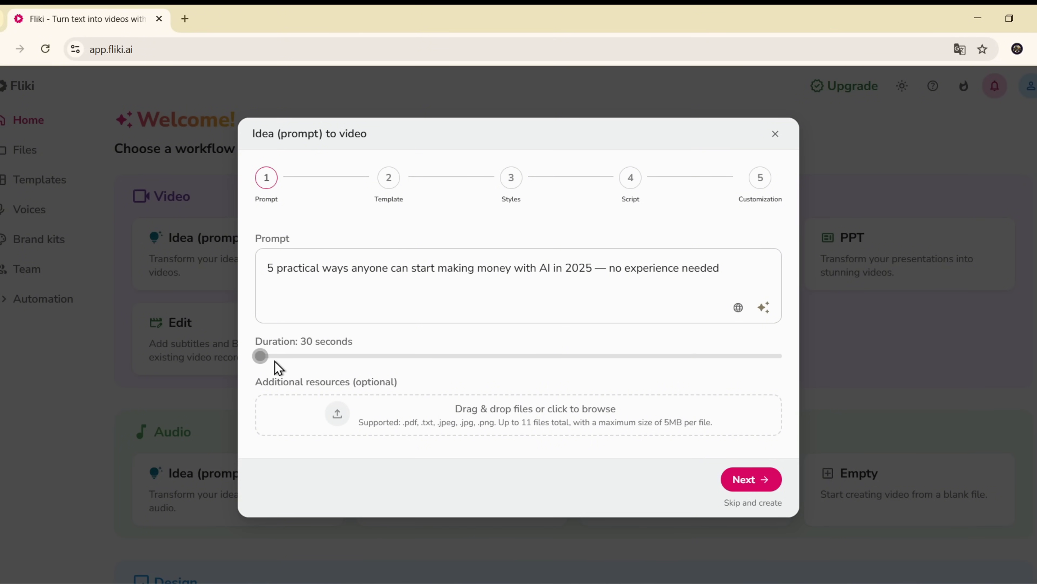
# Set the duration to 30 seconds, AI-enhance the prompt, and advance to templates.
pyautogui.moveTo(296, 358); pyautogui.dragTo(262, 358)
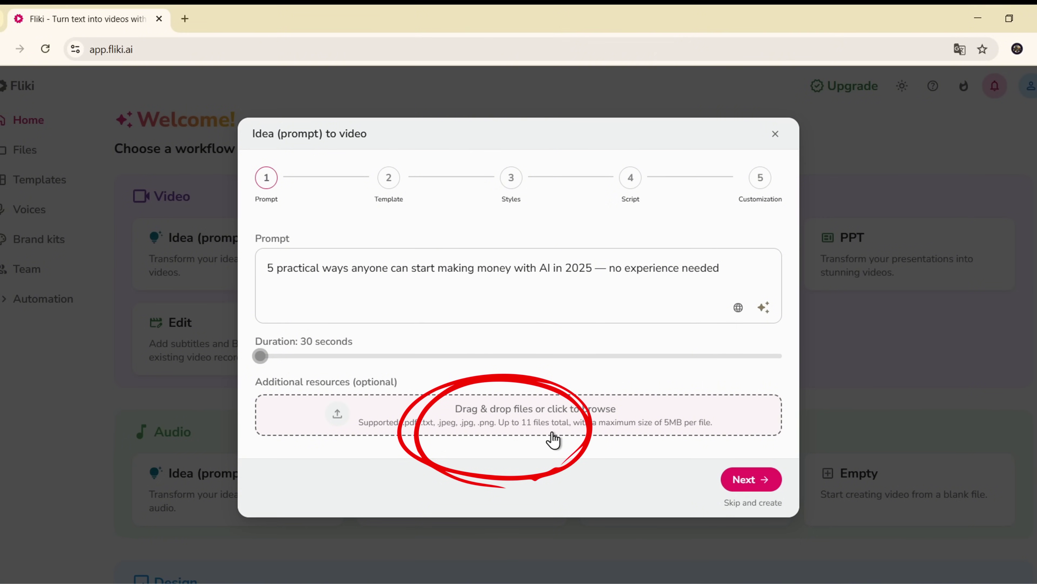
pyautogui.click(766, 314)
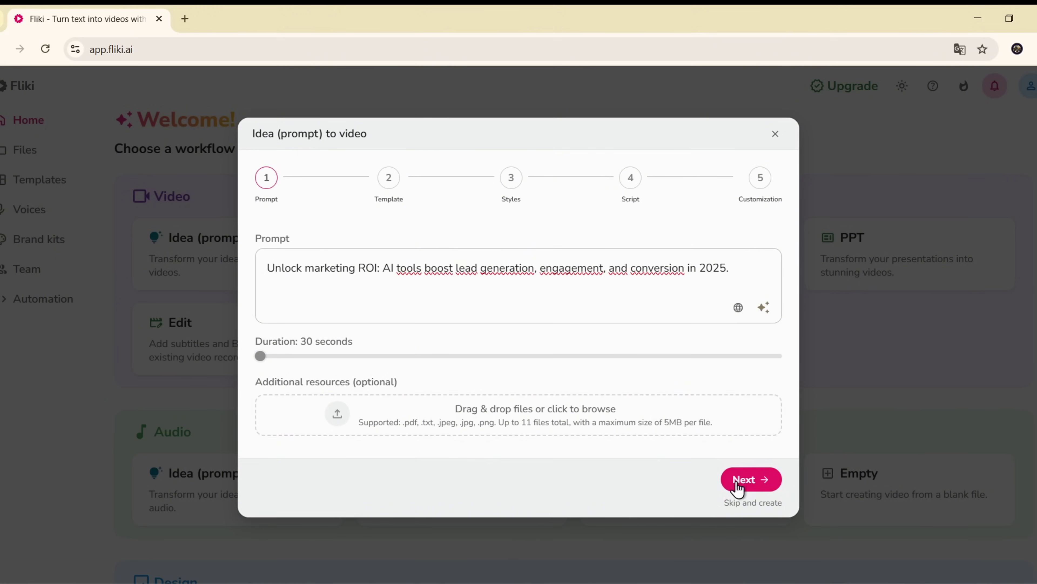
pyautogui.click(749, 482)
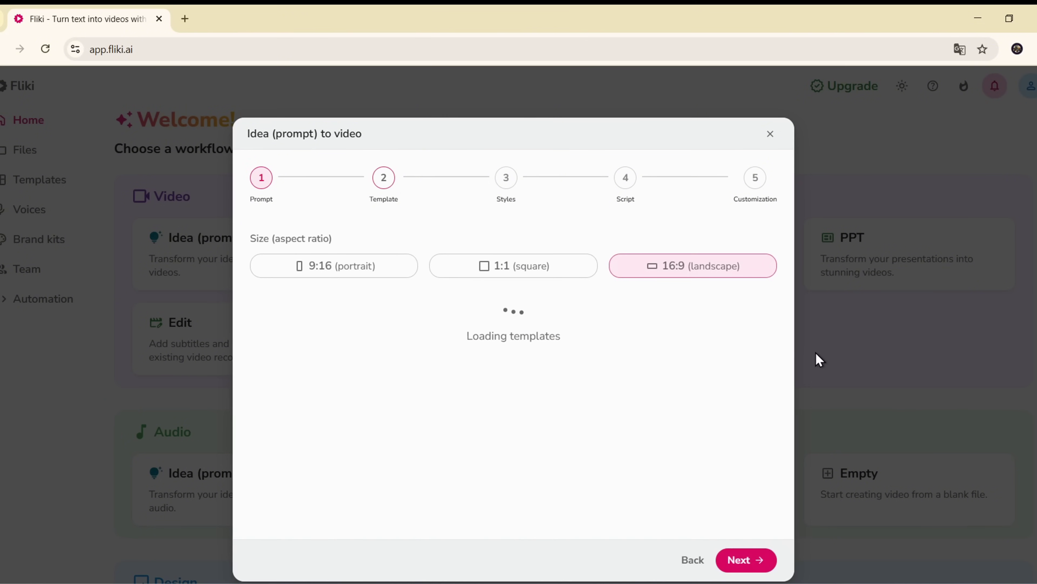
# Skip the template, set the voice dialect to United States, and generate the voiceover script.
pyautogui.click(753, 559)
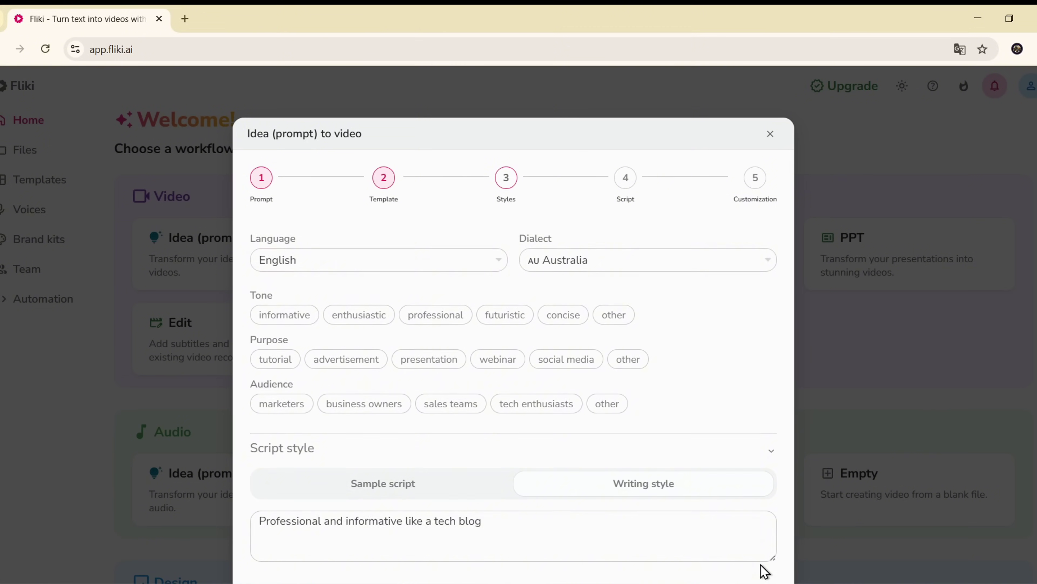
pyautogui.click(592, 260)
pyautogui.scroll(-1, 598, 531)
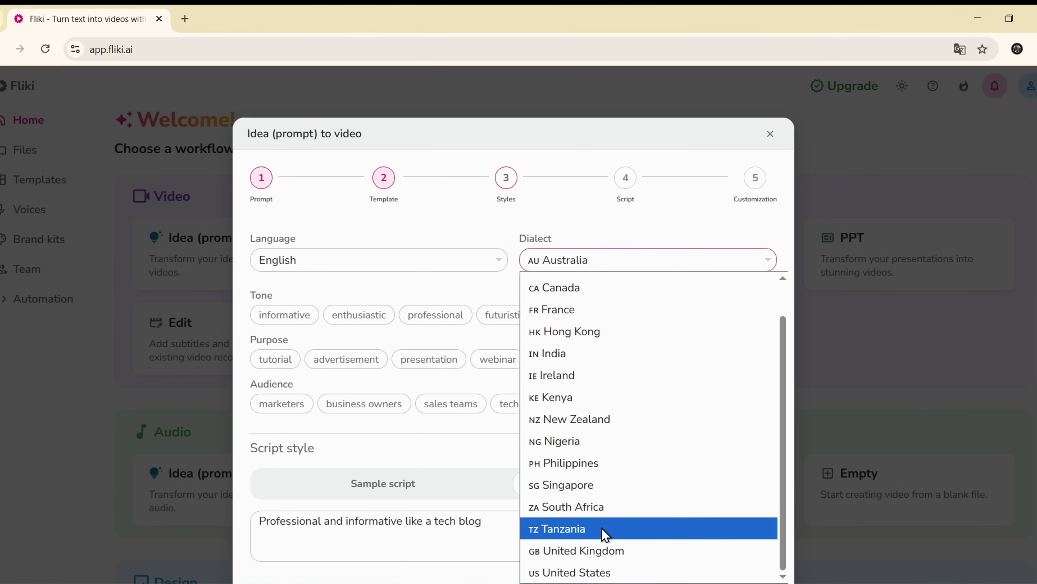
pyautogui.click(606, 571)
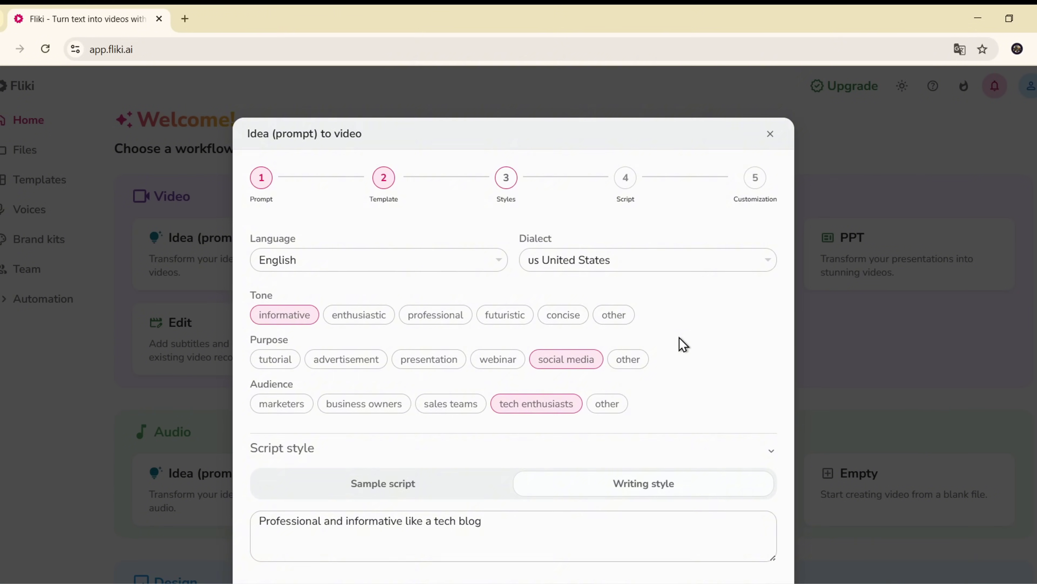
pyautogui.scroll(-3, 757, 488)
pyautogui.click(745, 516)
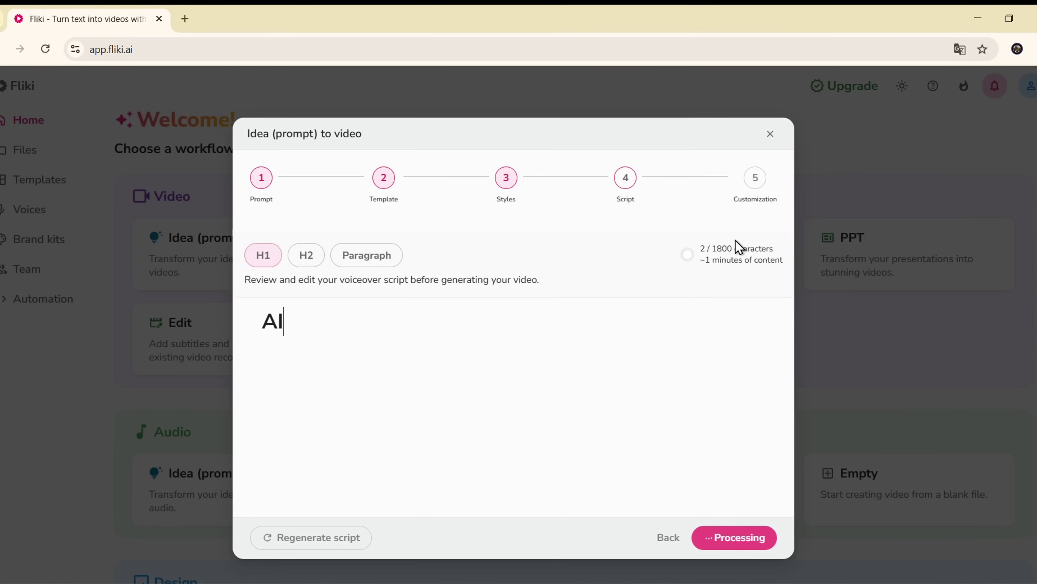
# Choose Stock Media in Customization and submit to generate the video.
pyautogui.click(740, 547)
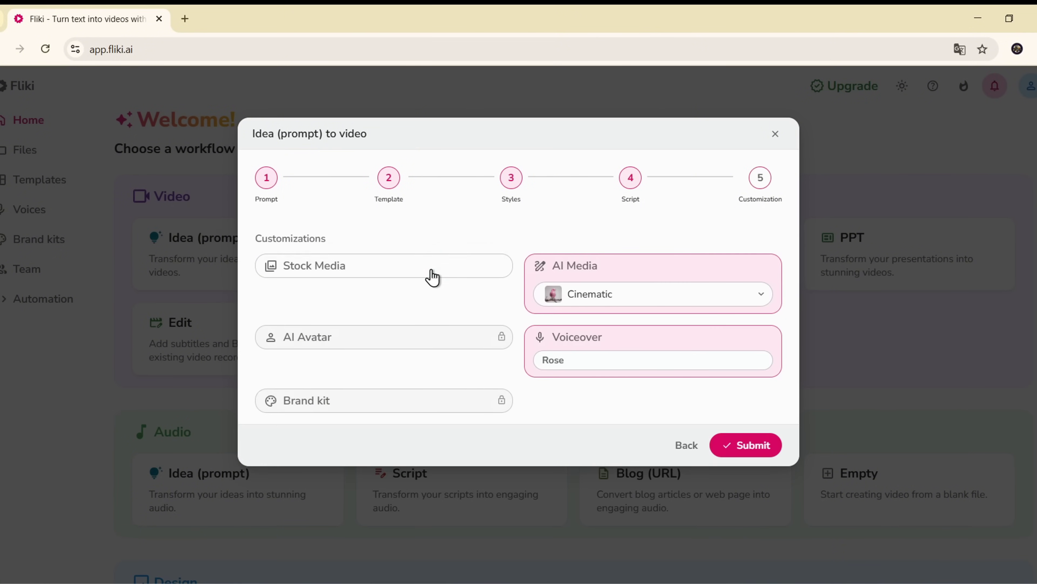
pyautogui.click(432, 278)
pyautogui.click(773, 410)
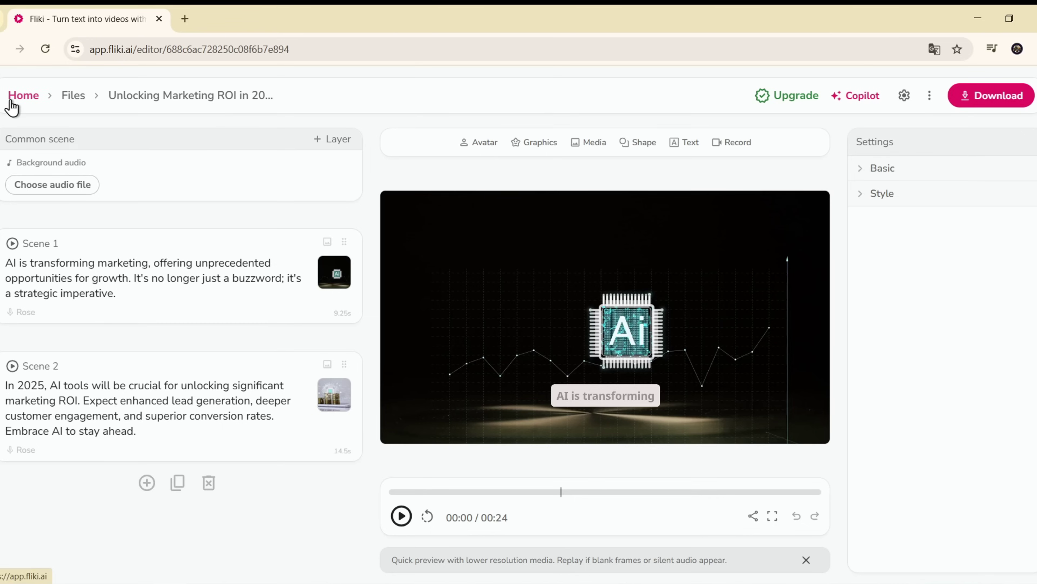
# Open the MyHealth Mobile App template from Templates and create video file A1 from it.
pyautogui.click(11, 103)
pyautogui.click(40, 180)
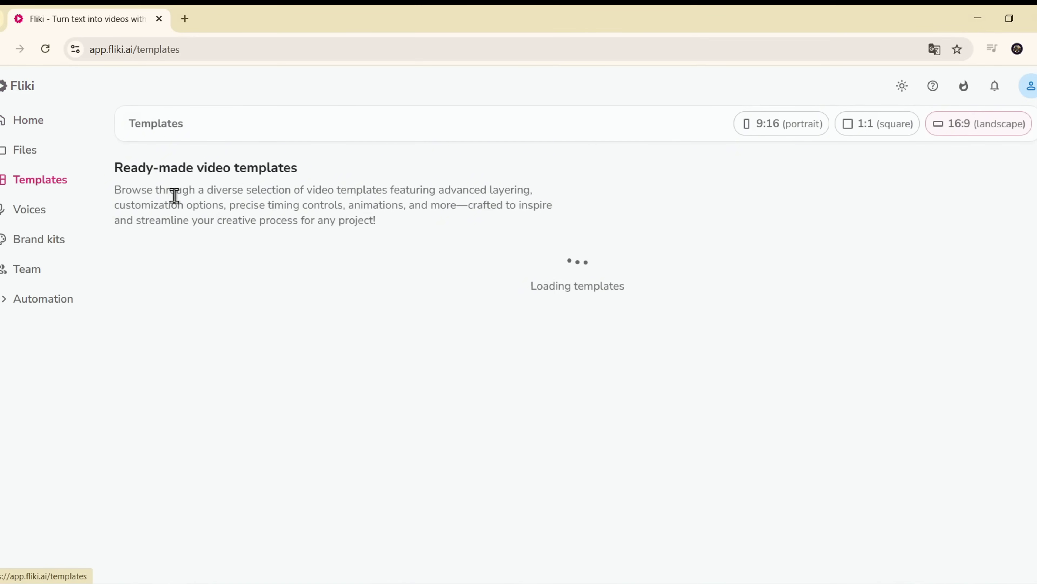
pyautogui.scroll(-6, 463, 235)
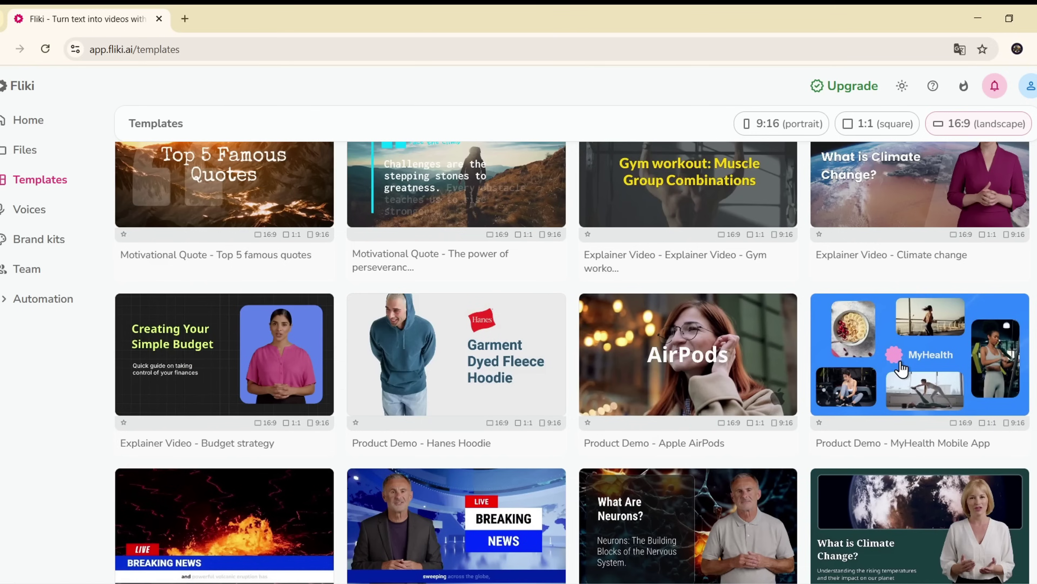
pyautogui.click(901, 362)
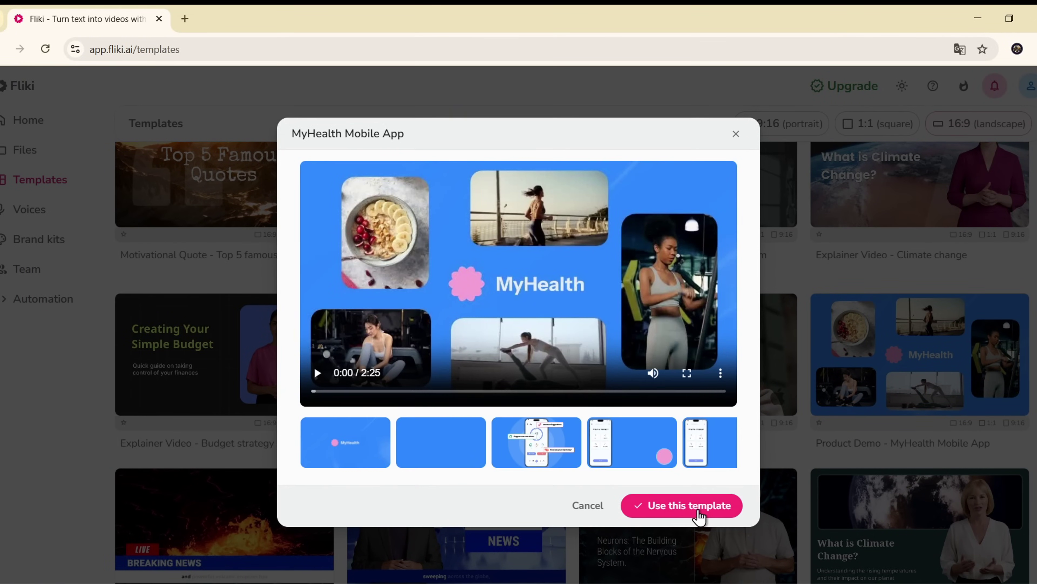
pyautogui.click(699, 509)
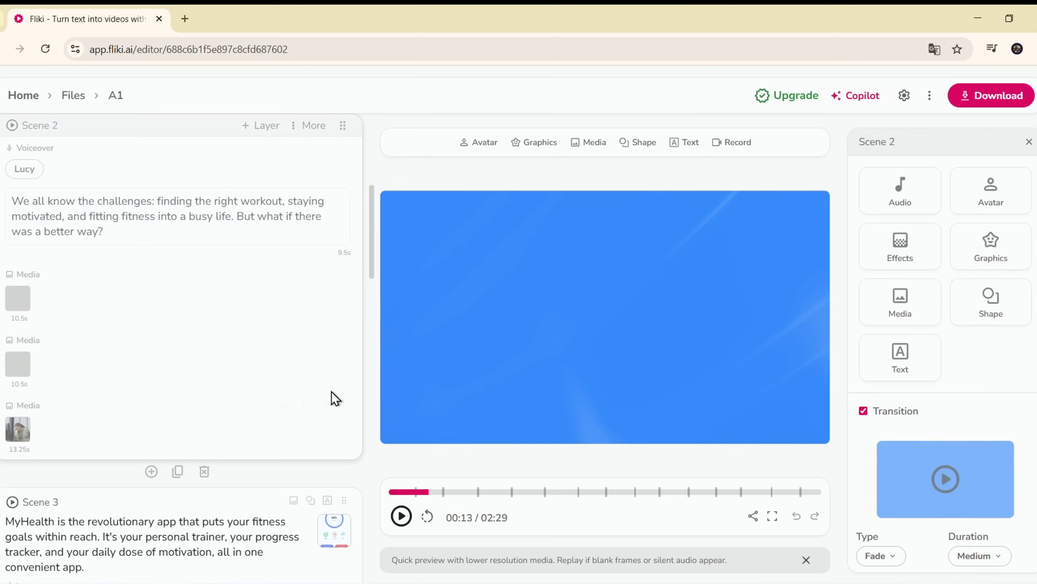
# Open Scene 5 and browse its Media stock clips, keeping the original kitchen clip.
pyautogui.scroll(-4, 323, 388)
pyautogui.click(262, 346)
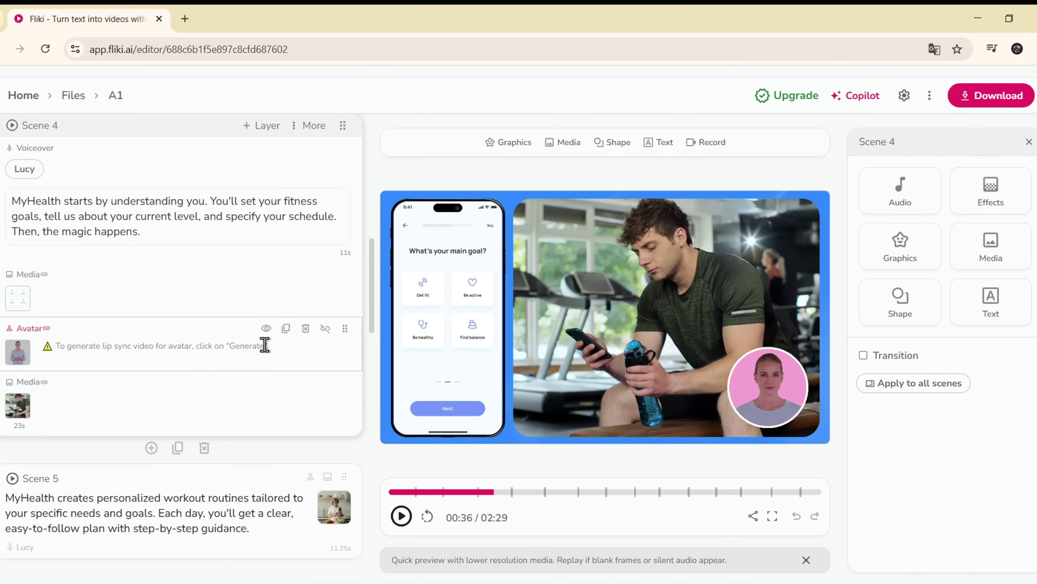
pyautogui.scroll(-4, 267, 344)
pyautogui.click(261, 358)
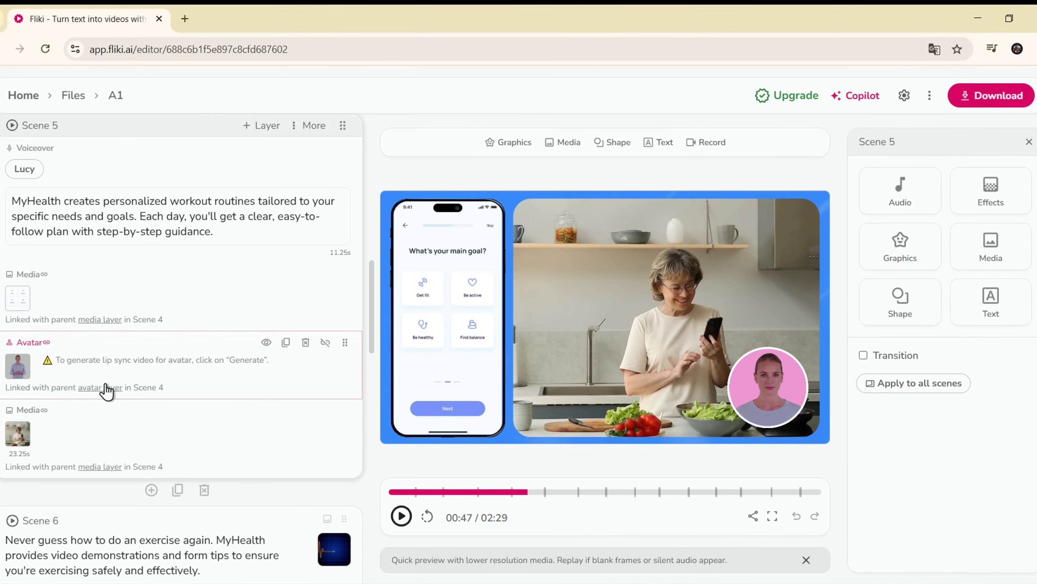
pyautogui.click(18, 437)
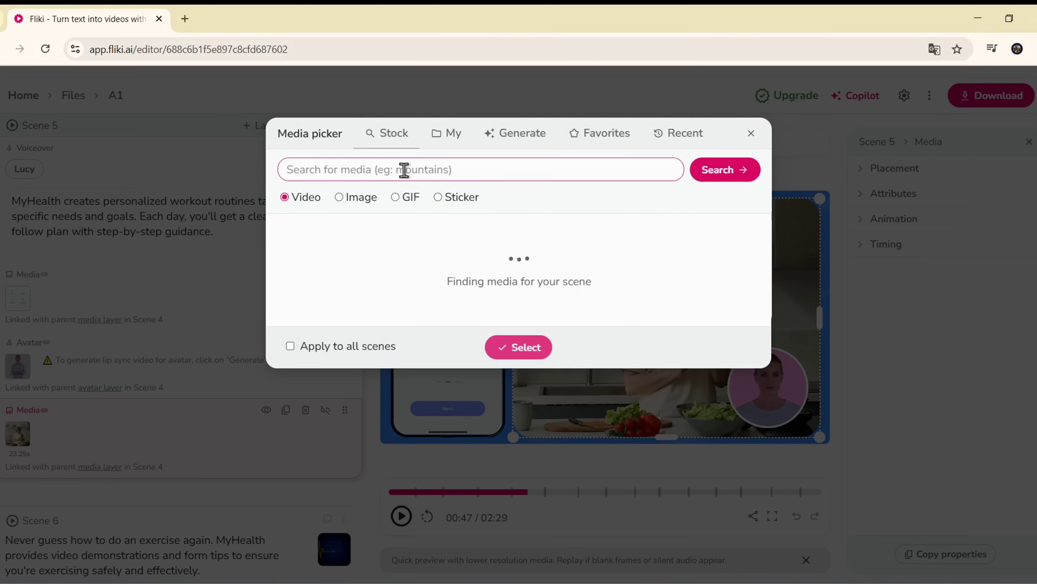
pyautogui.scroll(-5, 694, 353)
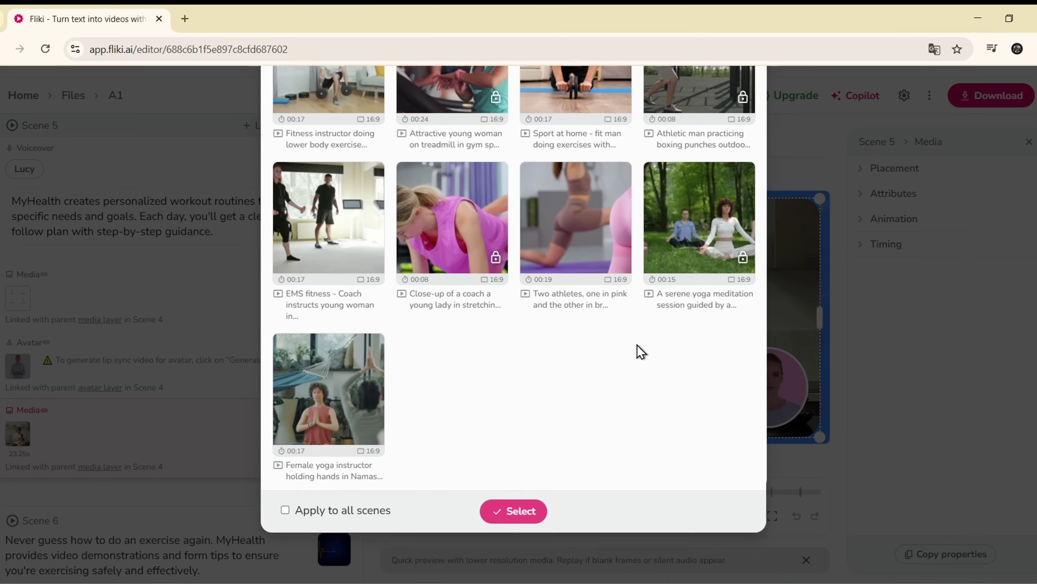
pyautogui.press('Escape')
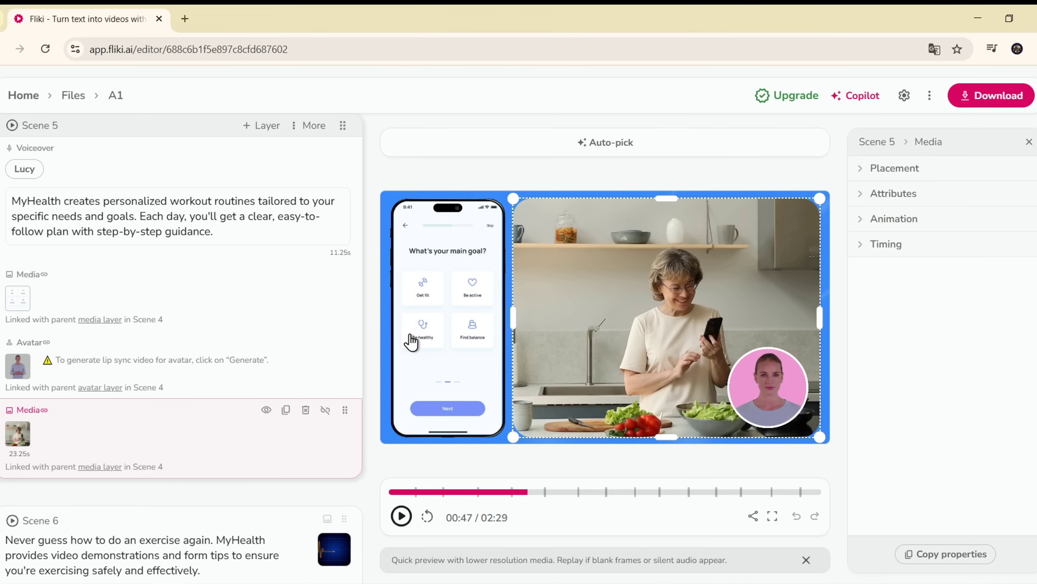
# Switch Scene 5's voice from Lucy to Jane and preview, skipping ahead to about 01:47.
pyautogui.click(25, 169)
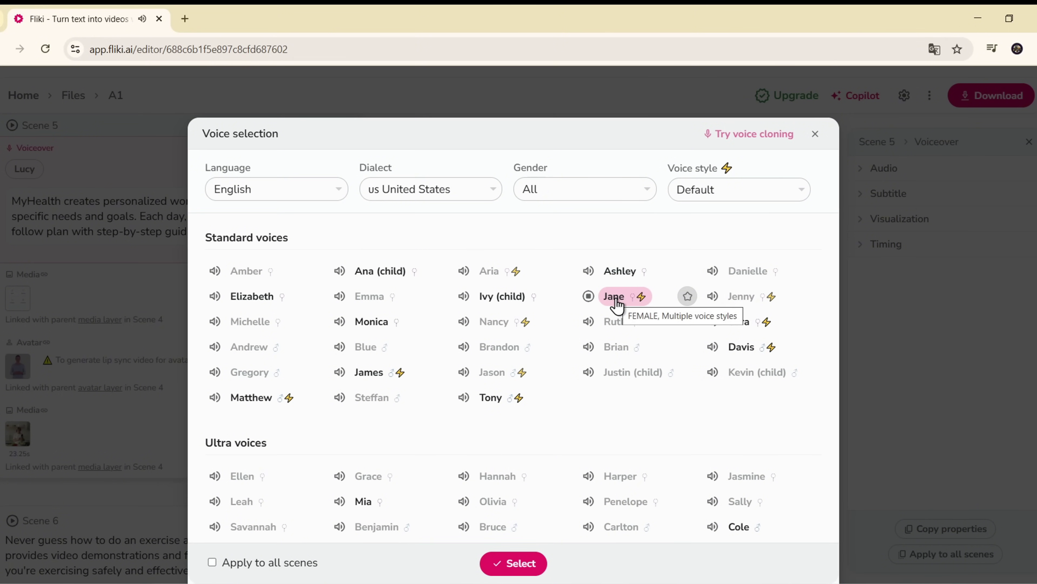
pyautogui.doubleClick(628, 300)
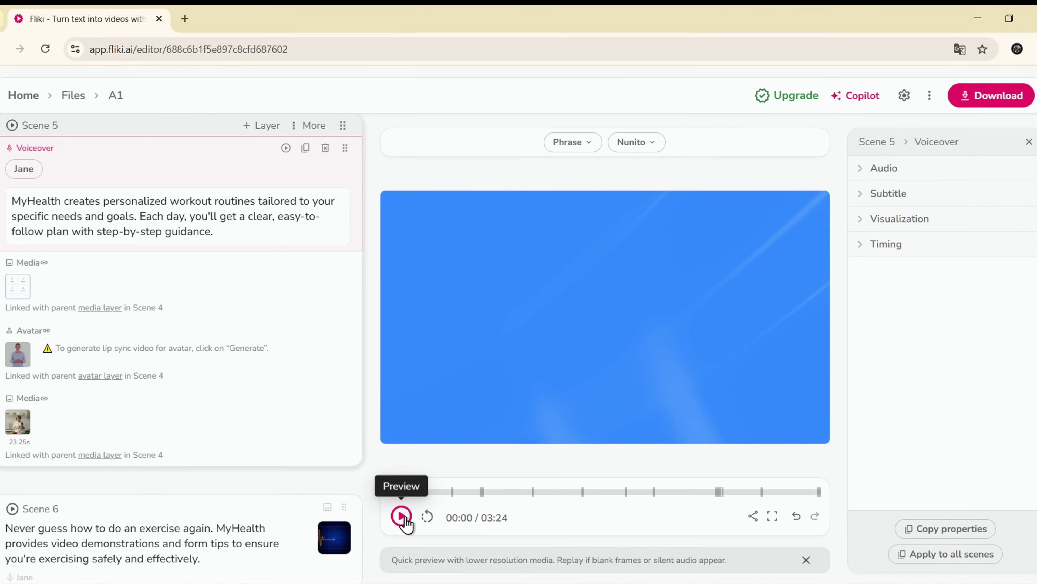
pyautogui.click(401, 516)
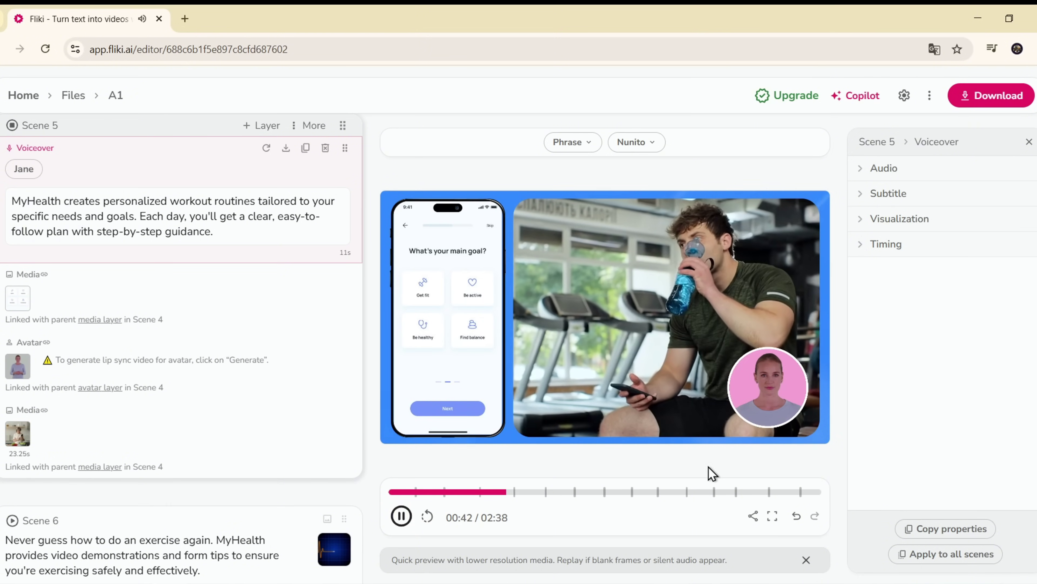
pyautogui.click(647, 494)
pyautogui.click(685, 495)
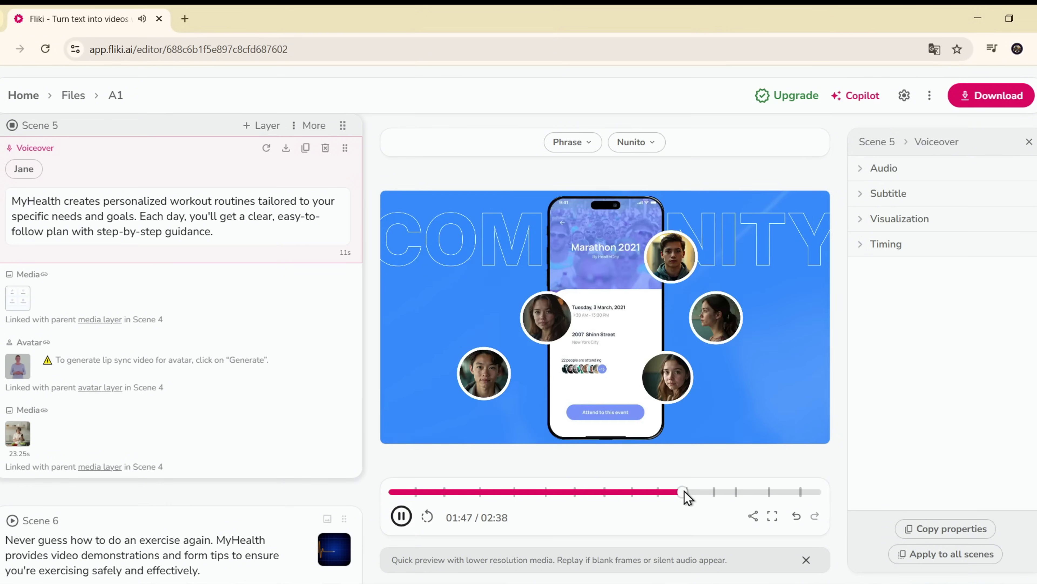
# Pause the preview, go to Home, and open then close the Script to video setup.
pyautogui.click(402, 516)
pyautogui.click(22, 98)
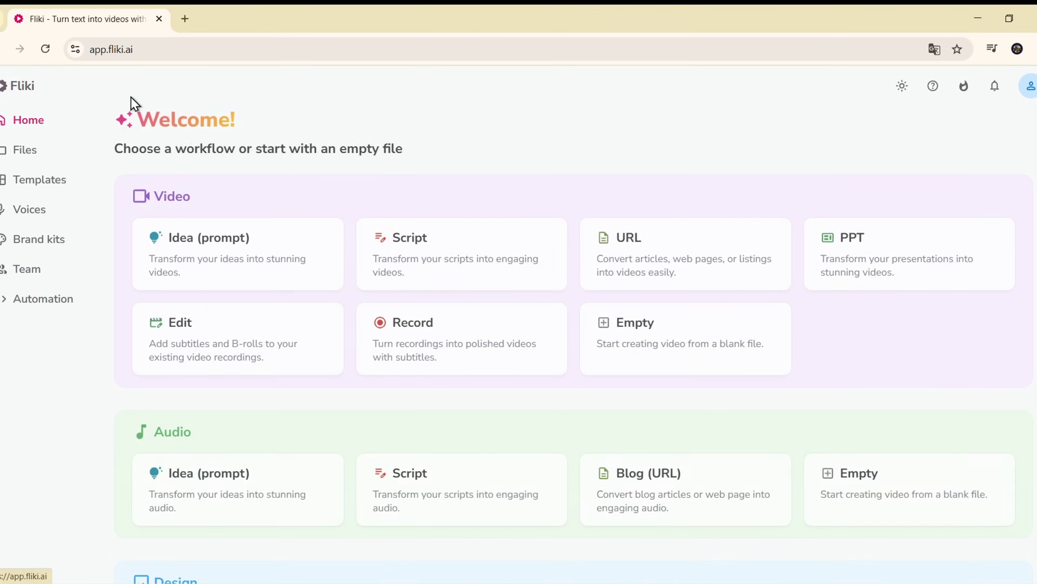
pyautogui.click(481, 277)
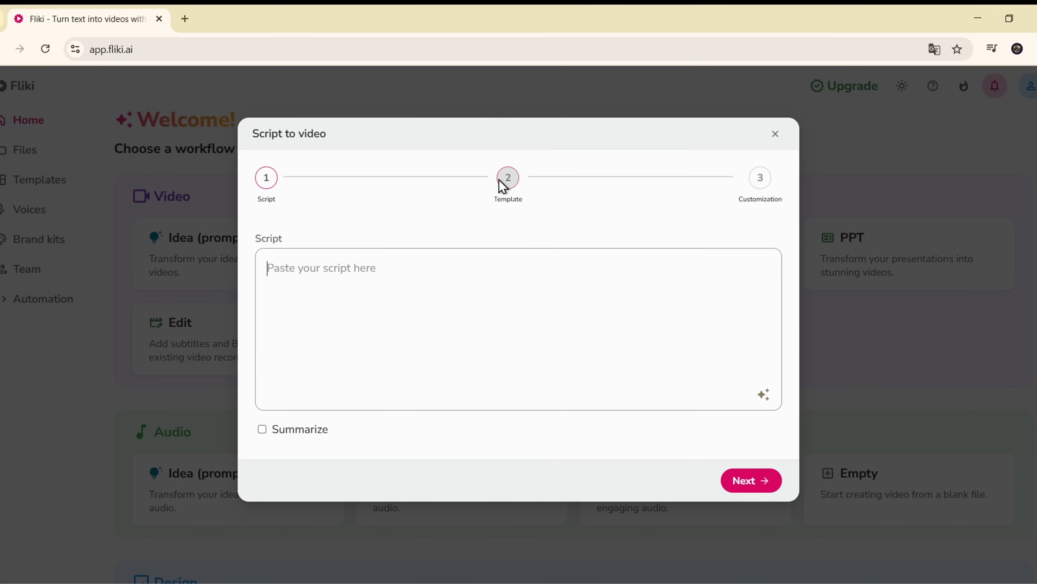
pyautogui.click(775, 134)
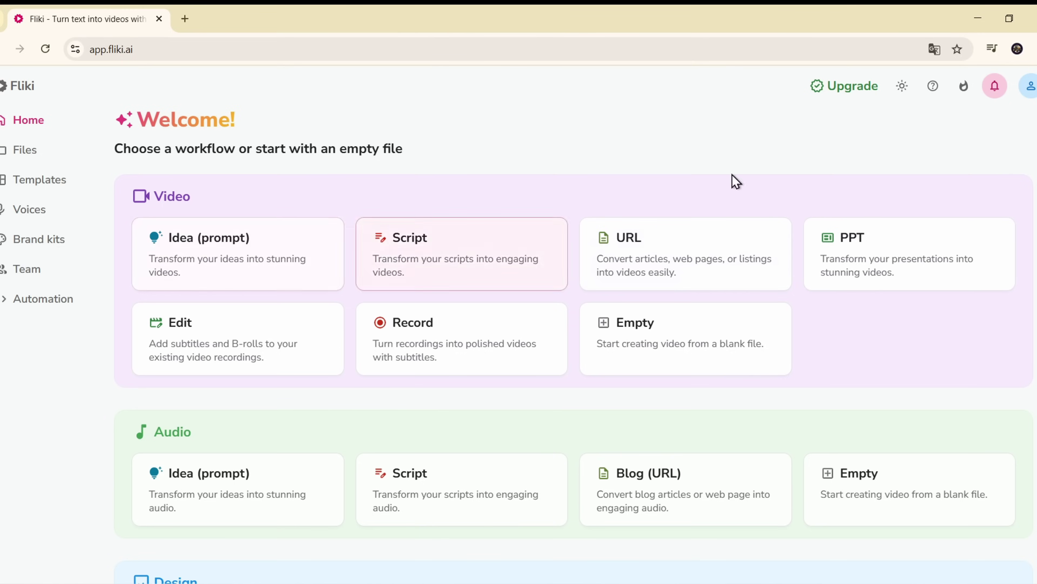
# Open the Usage page and scroll the Standard ($28/month) versus Premium ($88/month) comparison.
pyautogui.click(1030, 86)
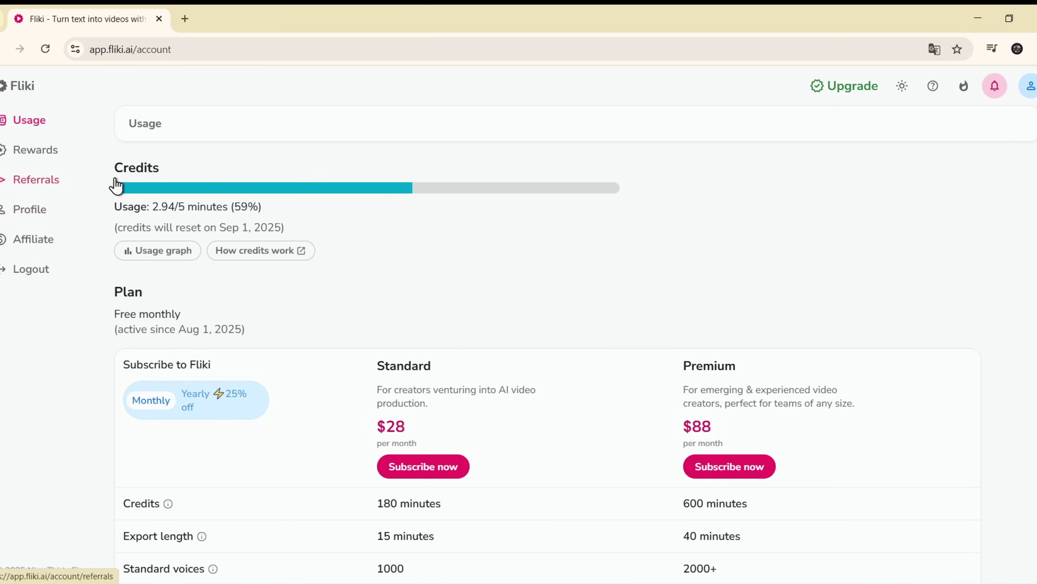
pyautogui.scroll(-5, 320, 294)
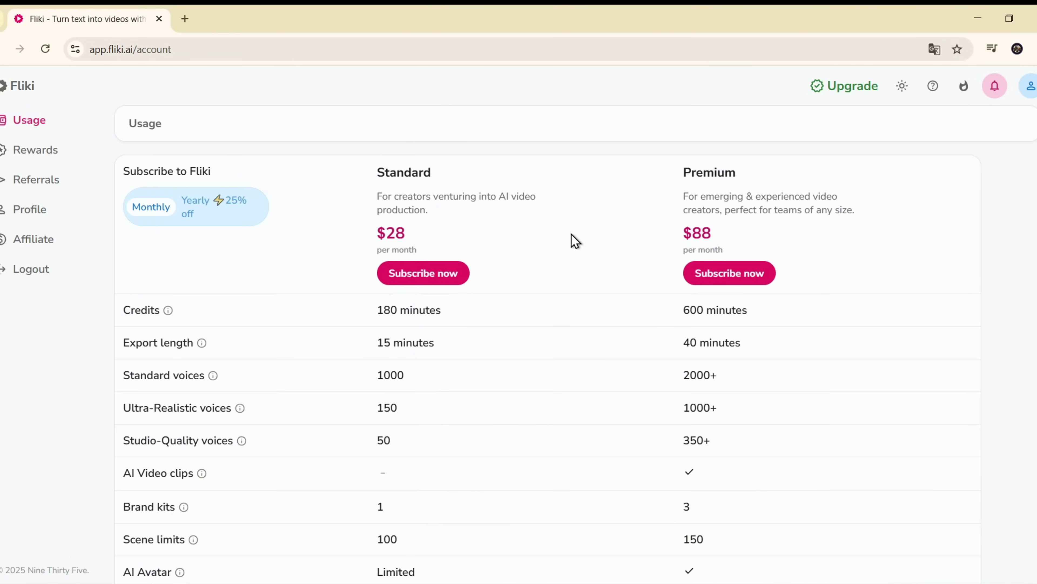
pyautogui.scroll(-5, 591, 270)
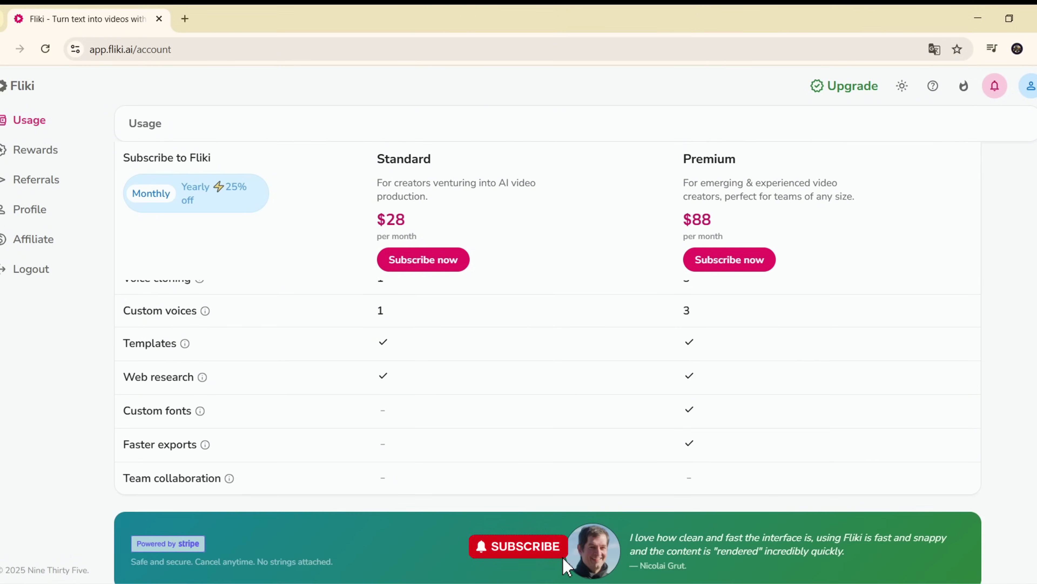
pyautogui.scroll(8, 565, 565)
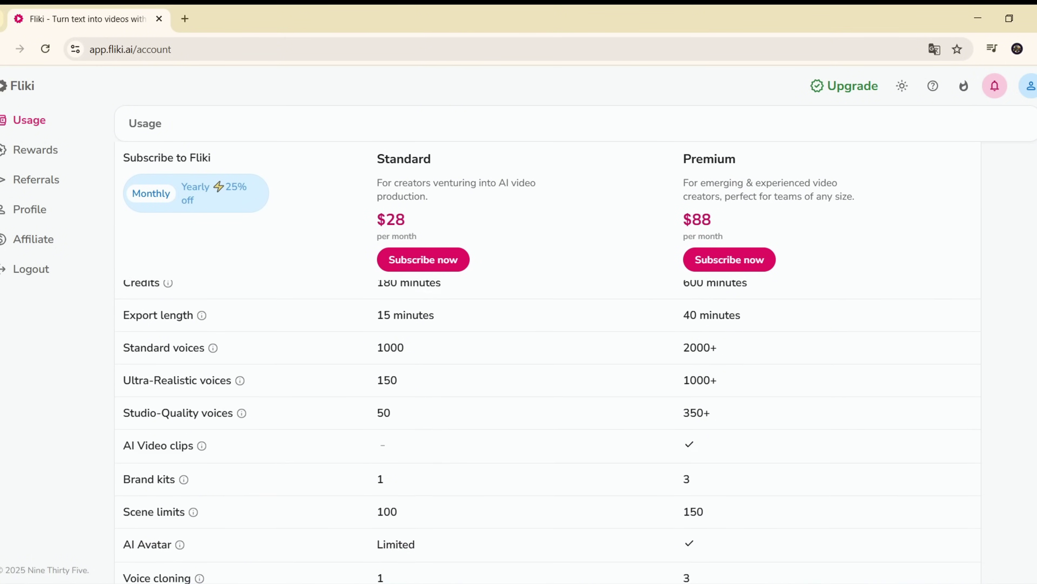
pyautogui.scroll(-1, 886, 281)
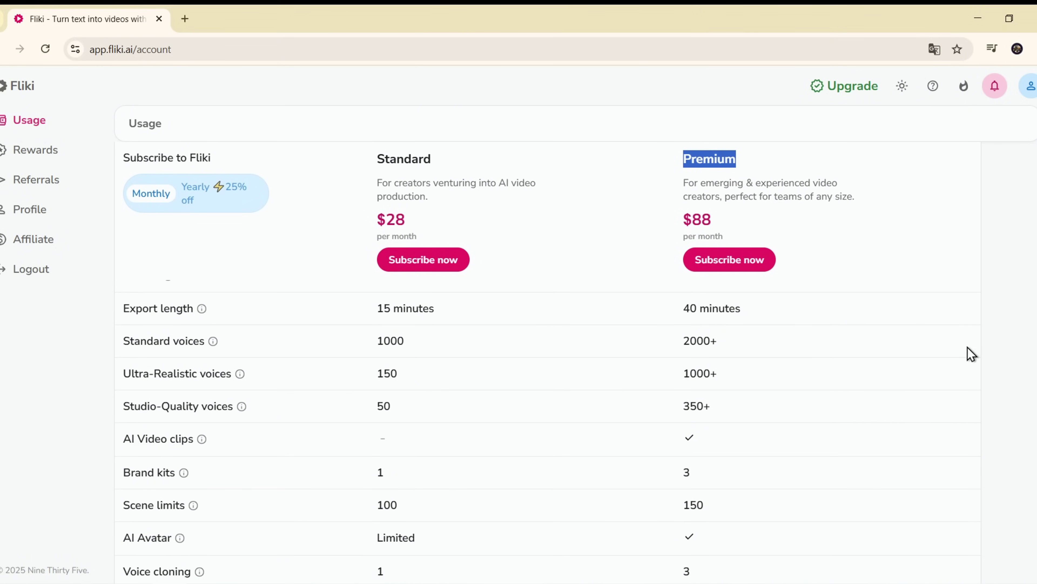
pyautogui.scroll(1, 971, 354)
pyautogui.scroll(-3, 971, 354)
pyautogui.scroll(4, 971, 353)
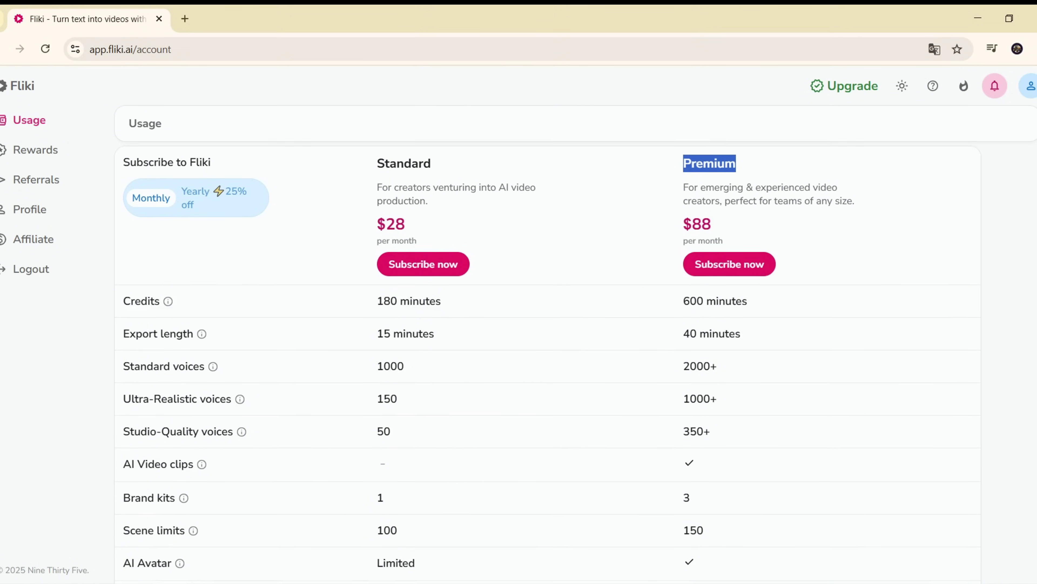
pyautogui.scroll(-1, 544, 363)
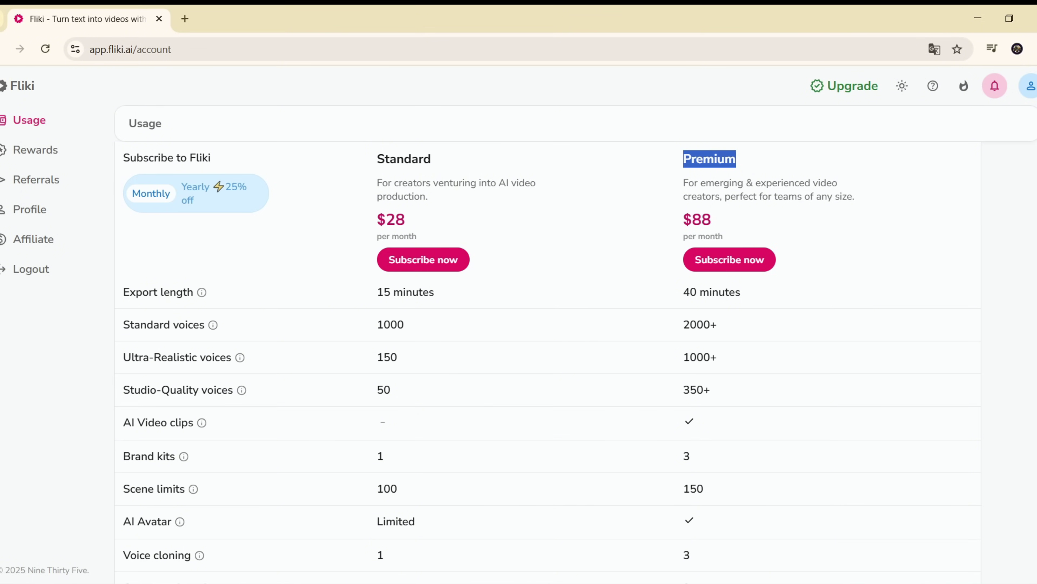
pyautogui.scroll(-5, 547, 409)
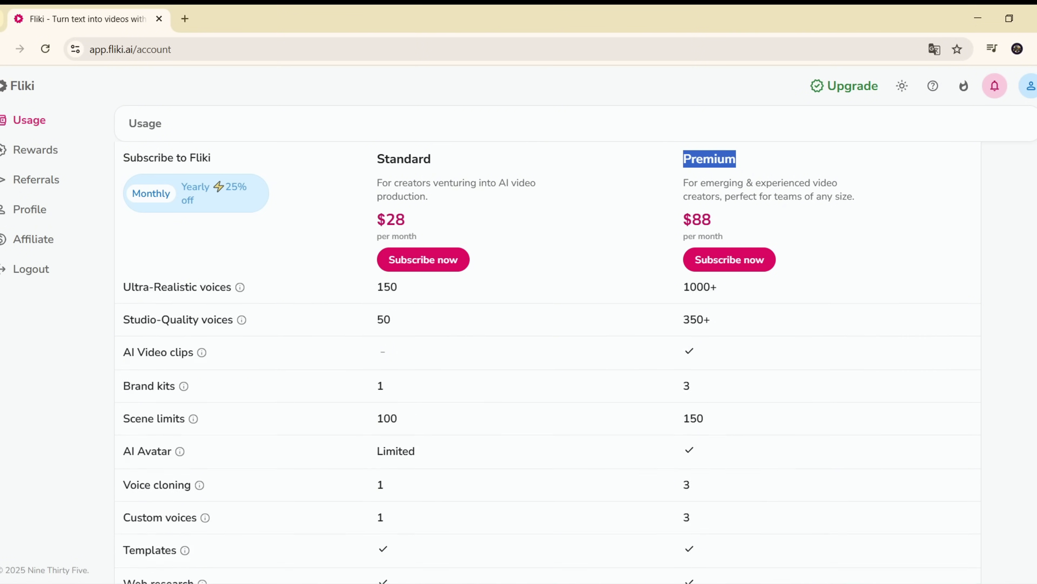